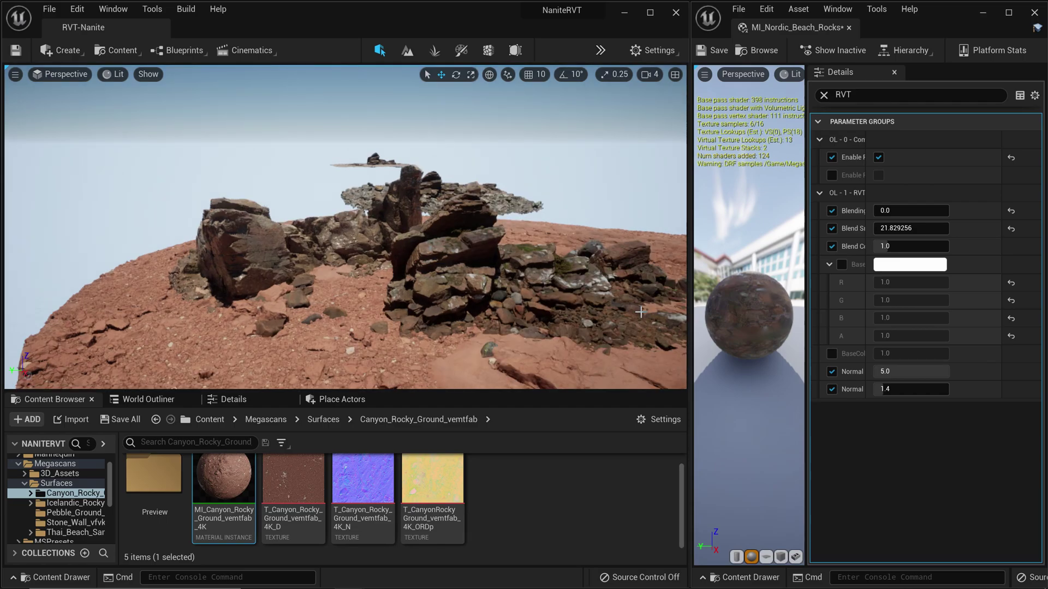
Examine from several angles how the rock formations blend into the curved red canyon ground.
scroll(611, 319, down, 2)
right_drag(610, 320, 636, 317)
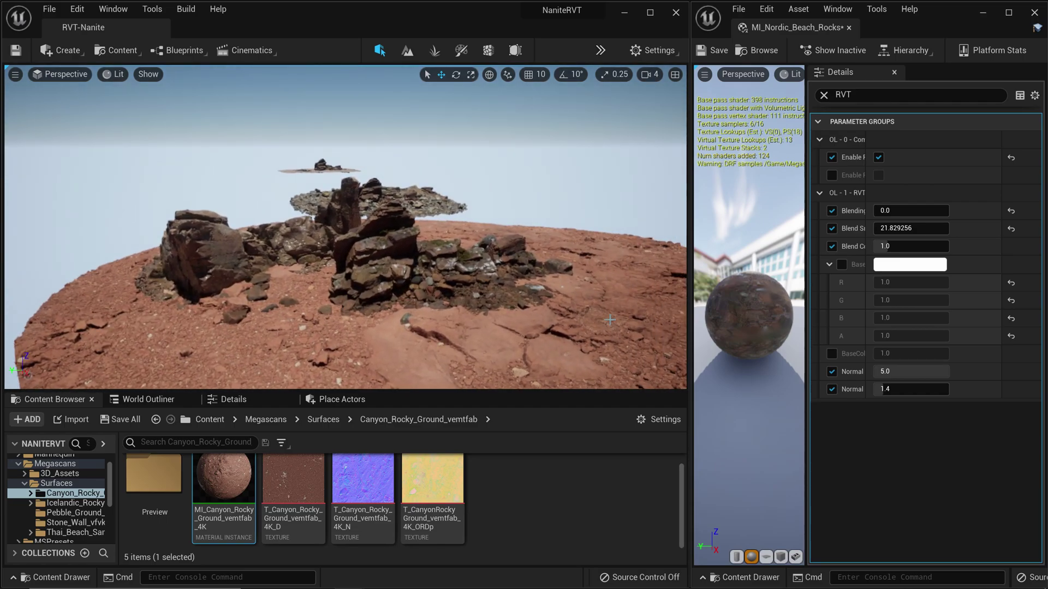
right_drag(541, 267, 534, 288)
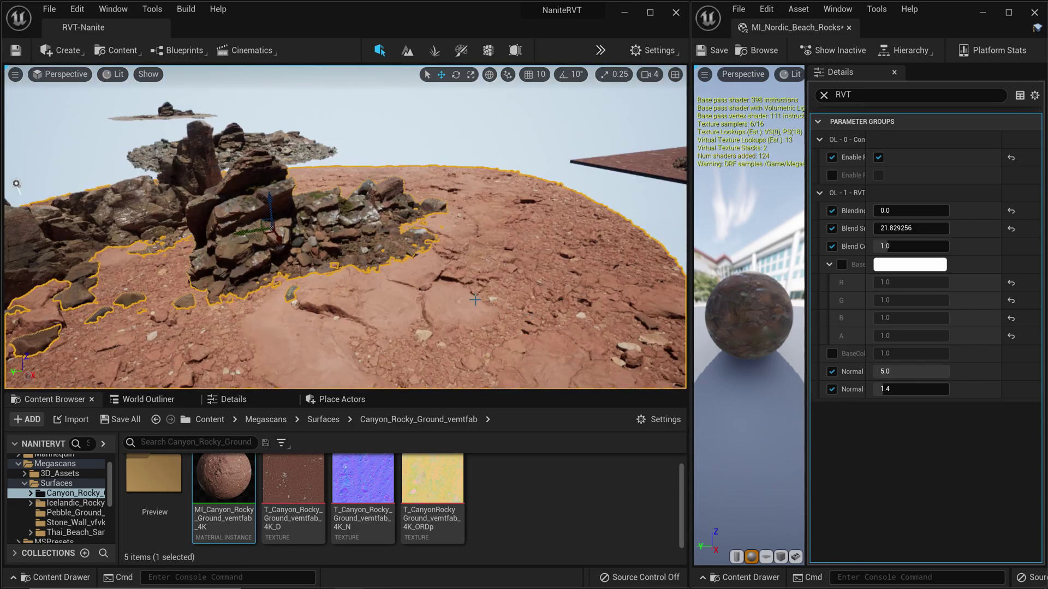
right_drag(418, 280, 394, 288)
click(317, 197)
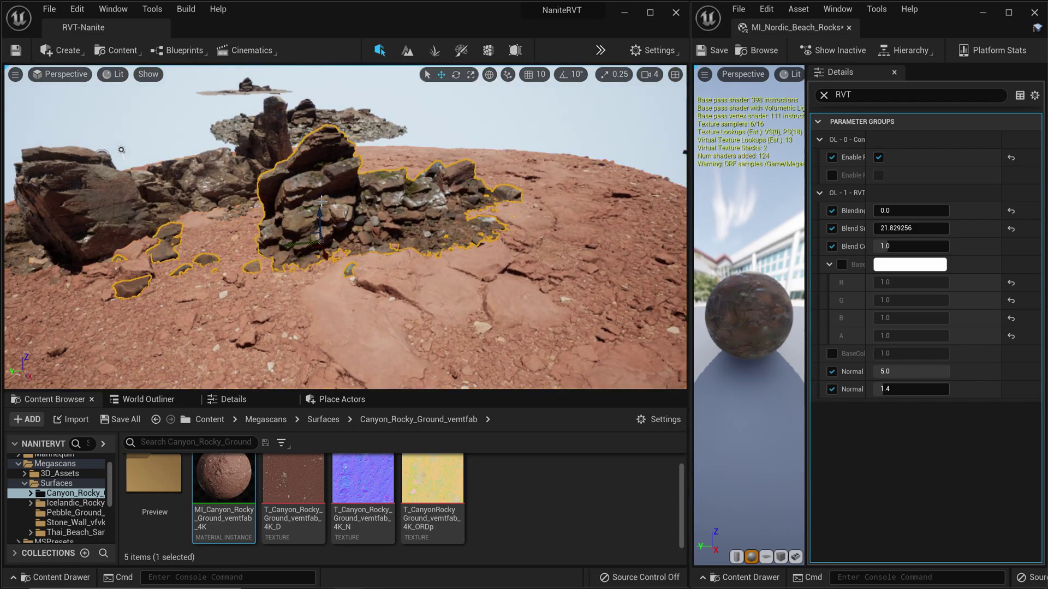
scroll(162, 230, down, 3)
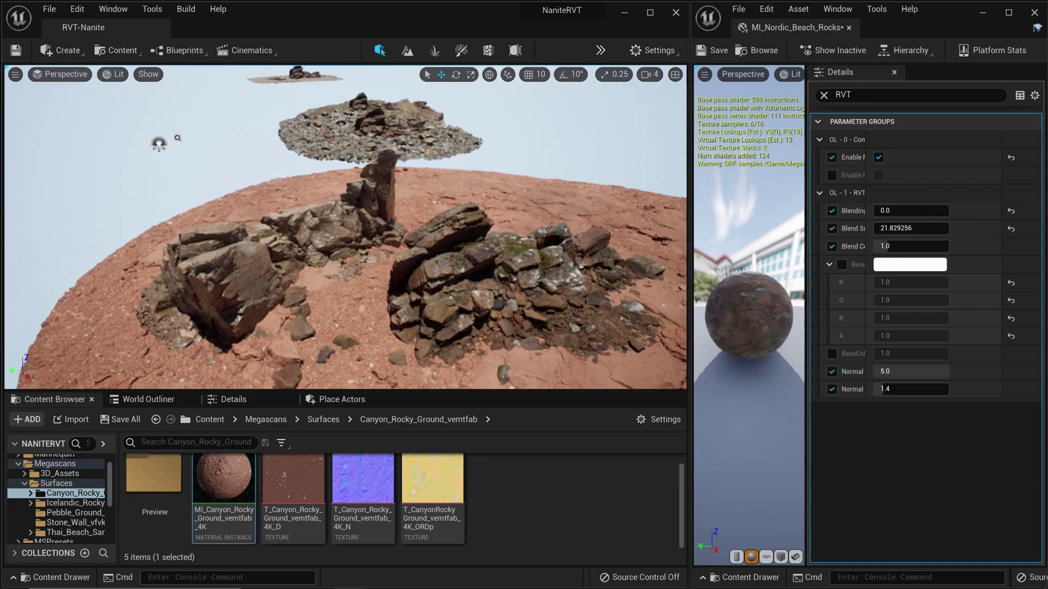
Shift the front mossy rock formation vertically in the red canyon ground to test its blending.
right_drag(508, 246, 527, 246)
click(508, 246)
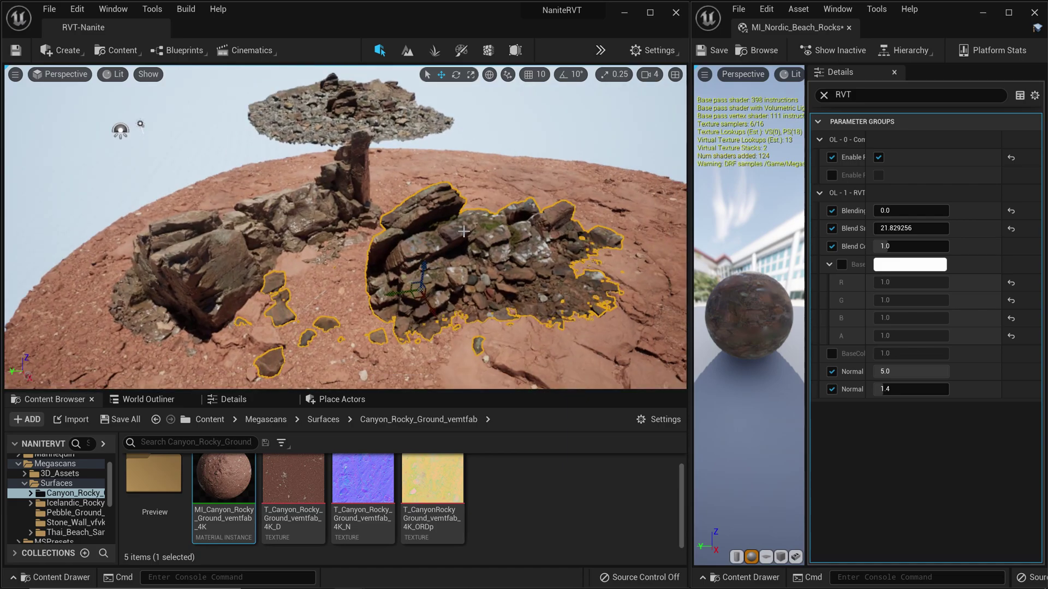
key(f)
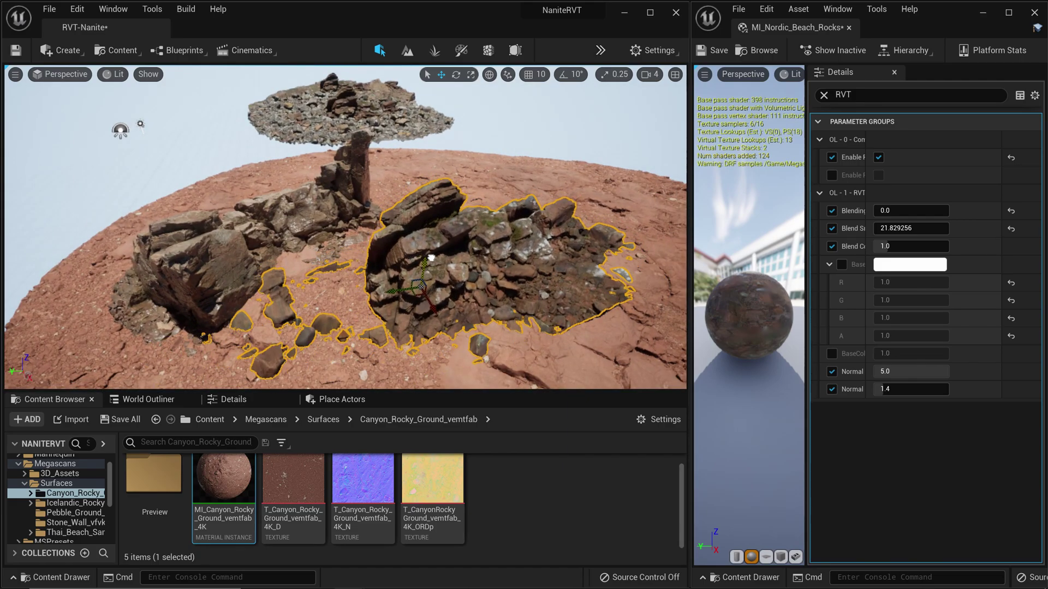
drag(424, 264, 425, 269)
Inspect the rock formations on the red ground and on the mound covered with grey stones.
click(531, 184)
scroll(531, 184, up, 2)
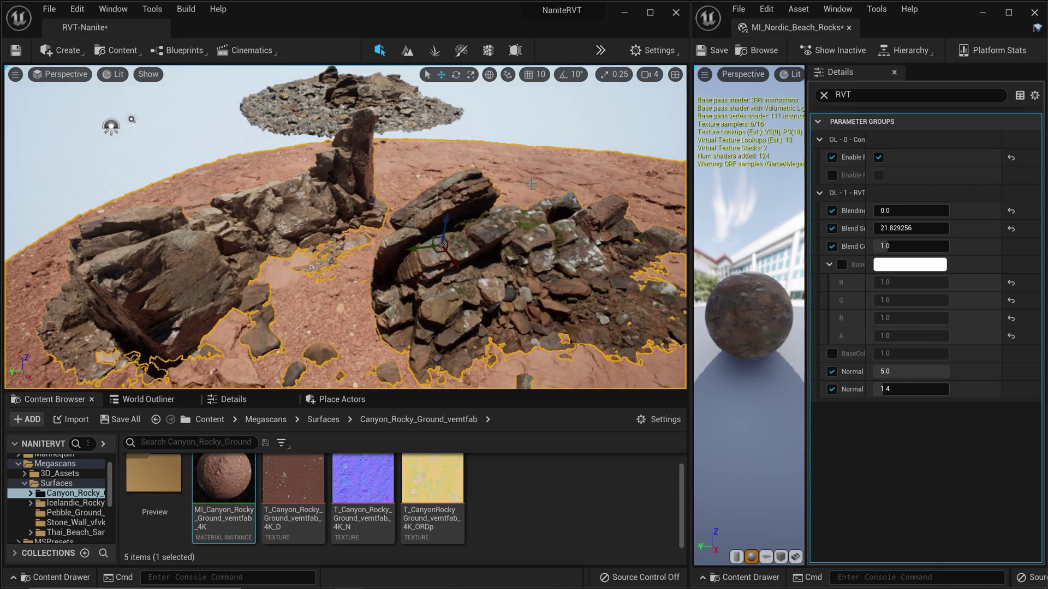
click(319, 207)
scroll(324, 212, down, 5)
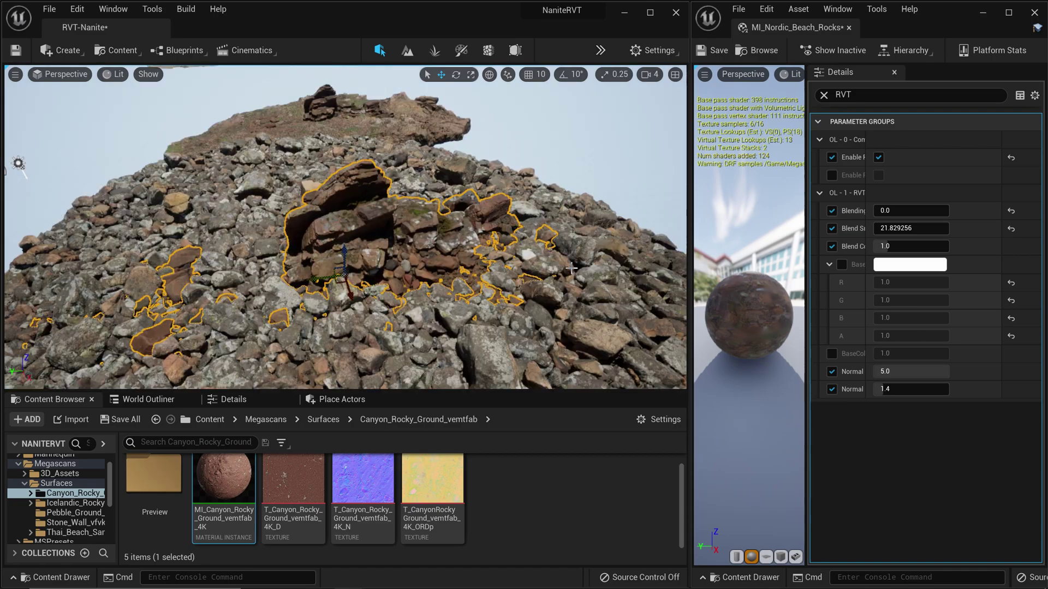
click(571, 268)
right_drag(572, 268, 573, 268)
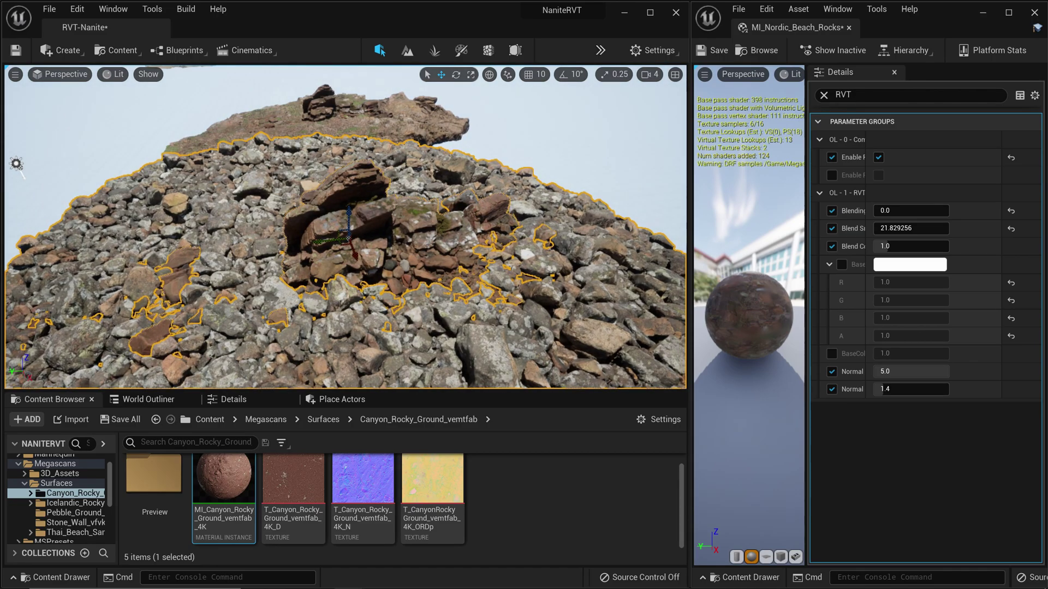
click(541, 99)
scroll(409, 235, down, 4)
scroll(409, 235, up, 6)
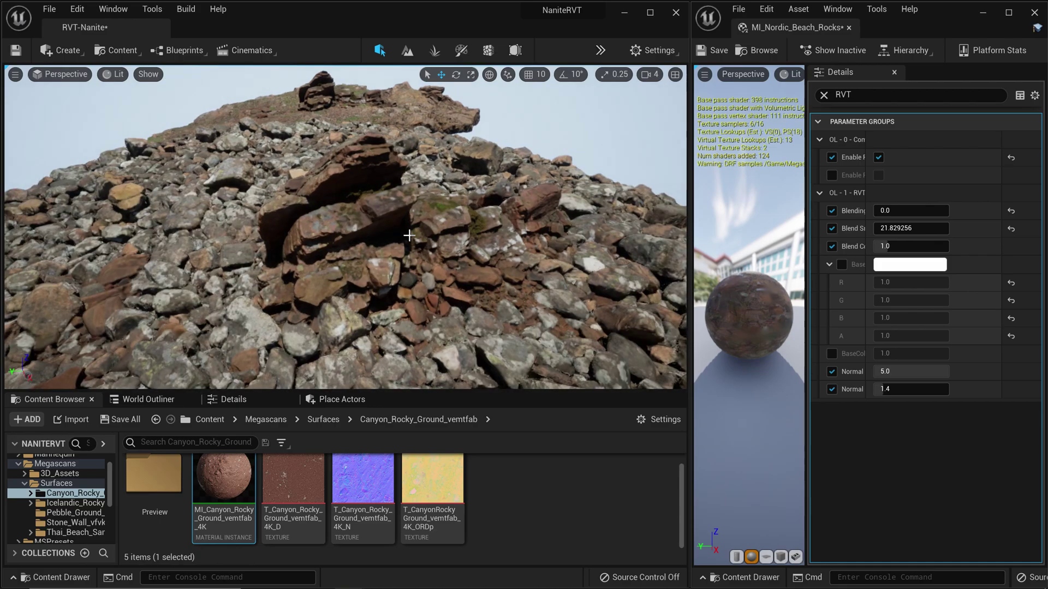
Shift the rock formation on the grey stone mound vertically to test its blending and clear the selection.
click(375, 257)
drag(344, 276, 344, 268)
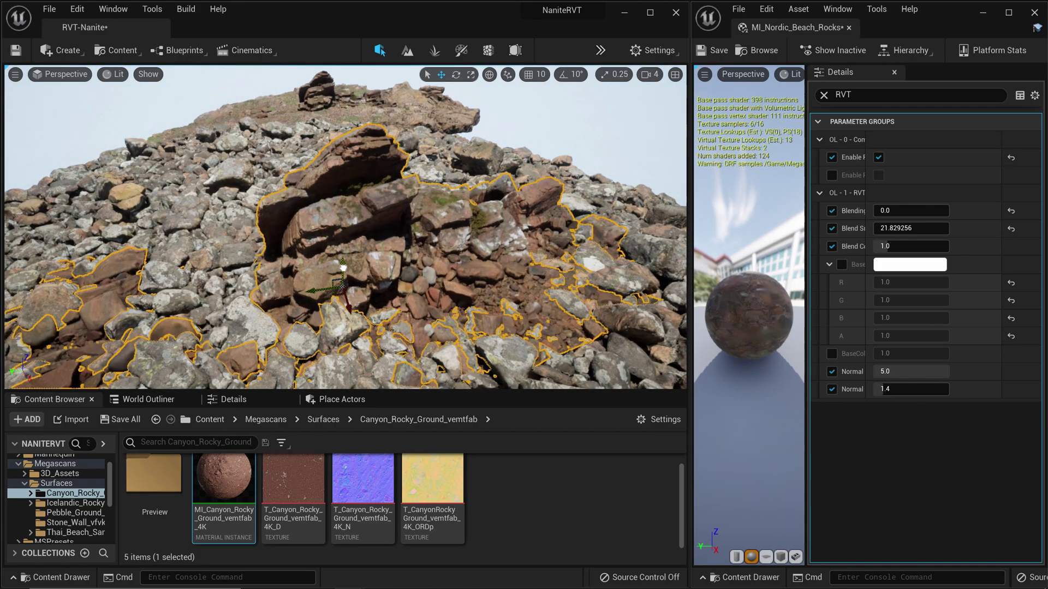
key(Escape)
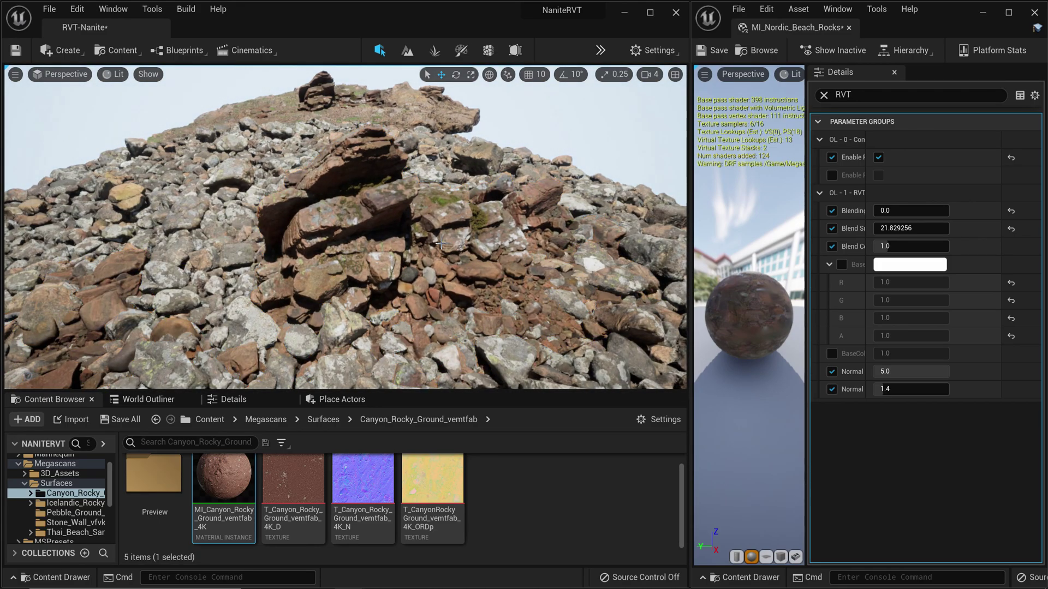
scroll(440, 244, down, 6)
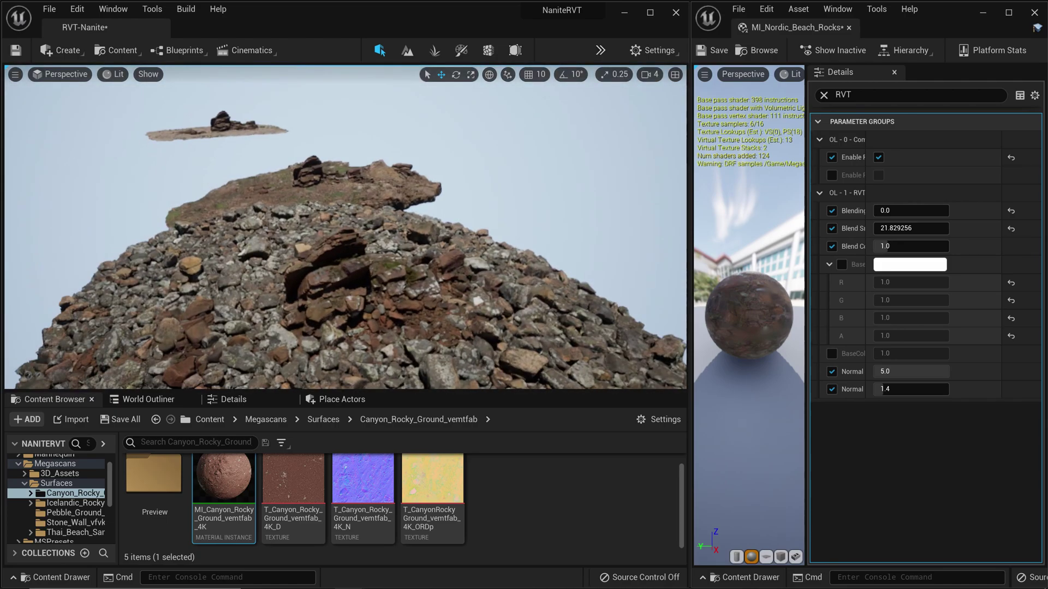
Examine how the rock formation blends into the grassy soil mound.
click(310, 174)
key(f)
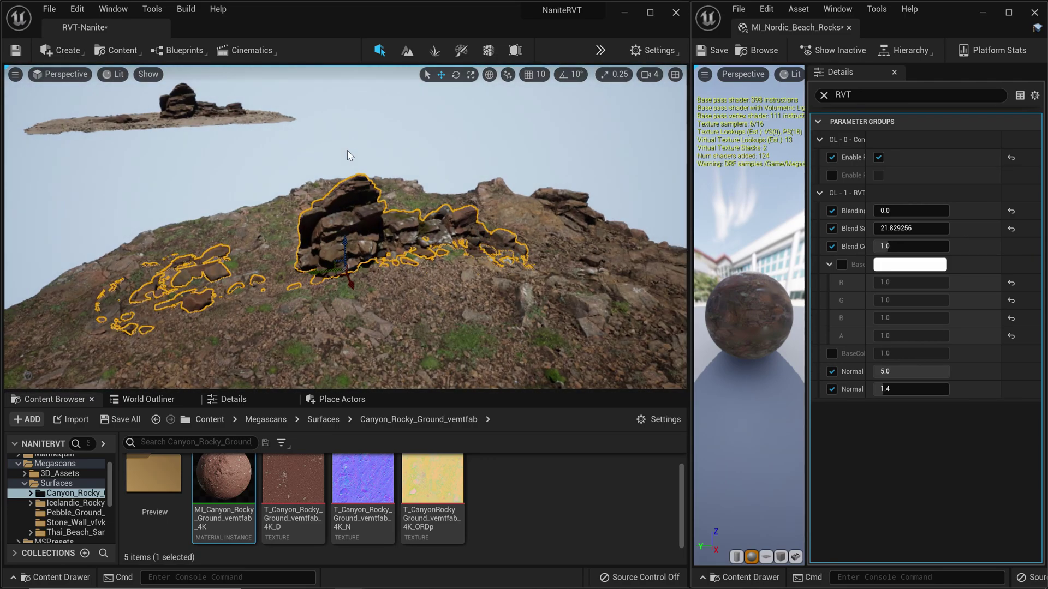
right_drag(348, 151, 365, 167)
click(382, 254)
click(499, 97)
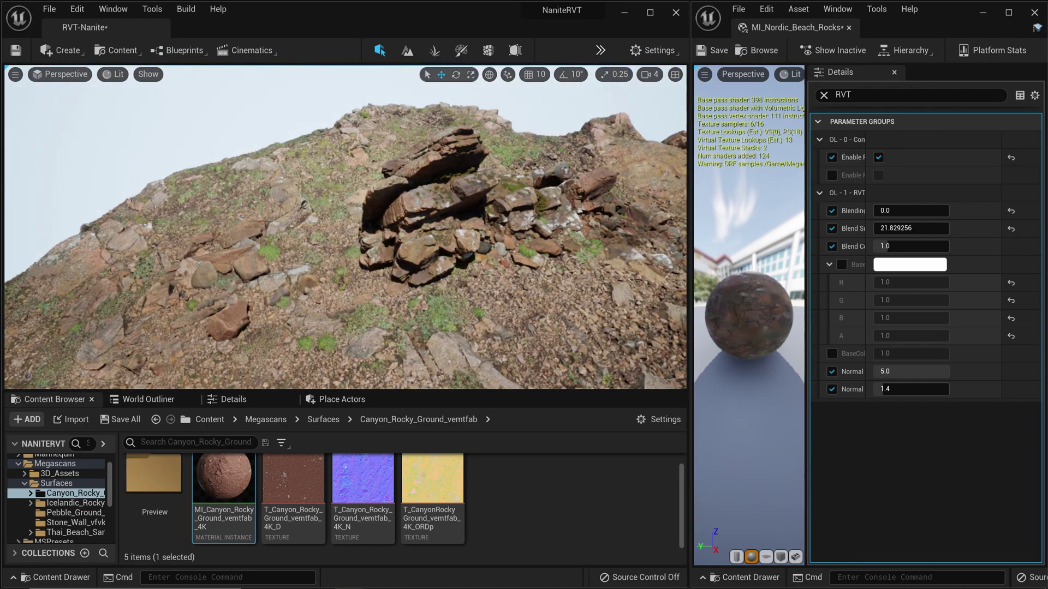
click(461, 217)
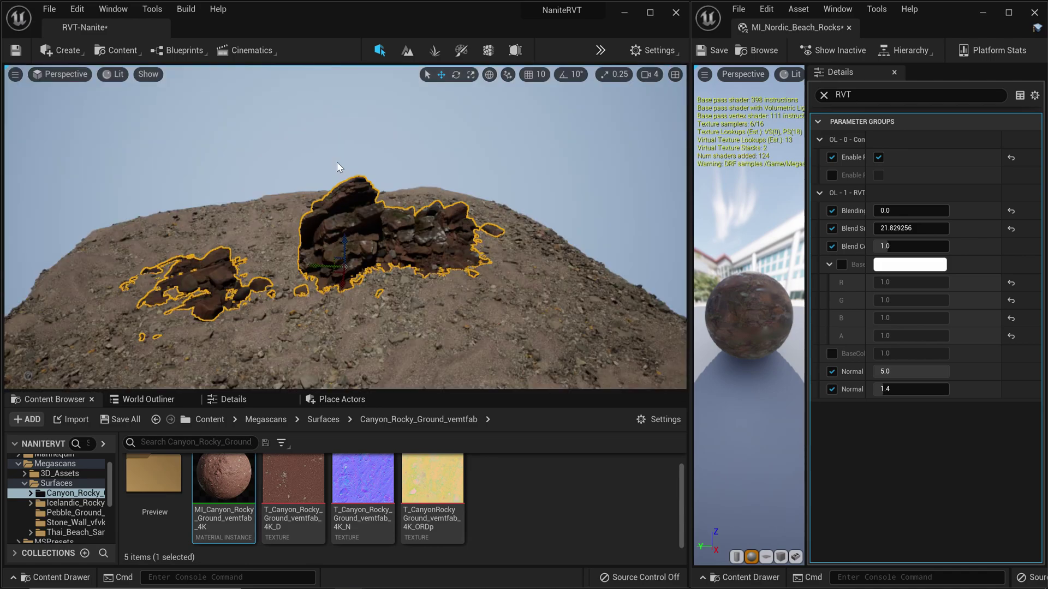
Move the rock formation on the sandy mound down and up to test how it blends with the ground.
right_drag(336, 162, 376, 153)
click(386, 121)
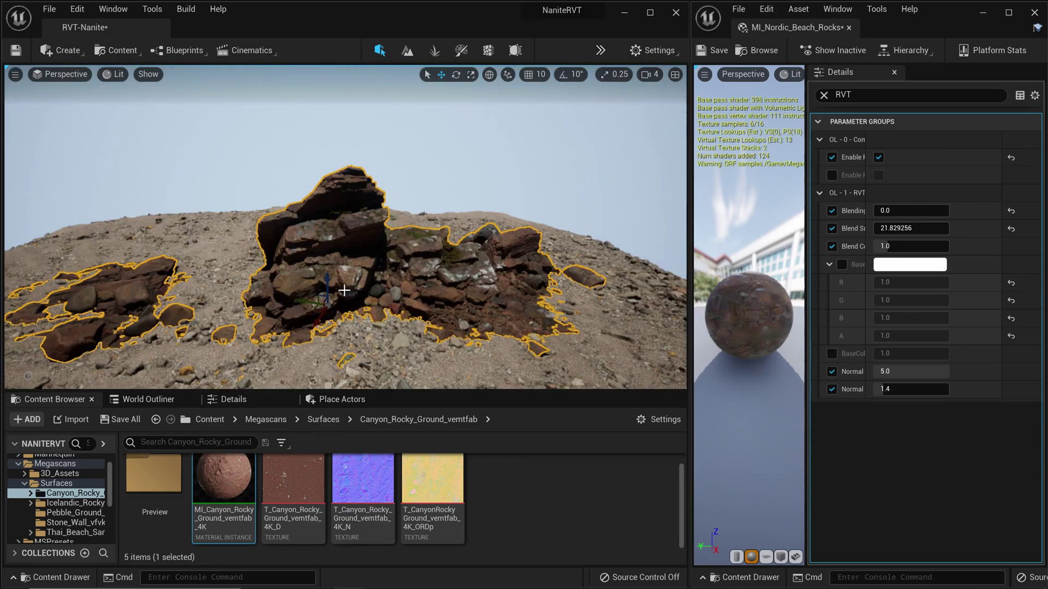
drag(339, 282, 338, 299)
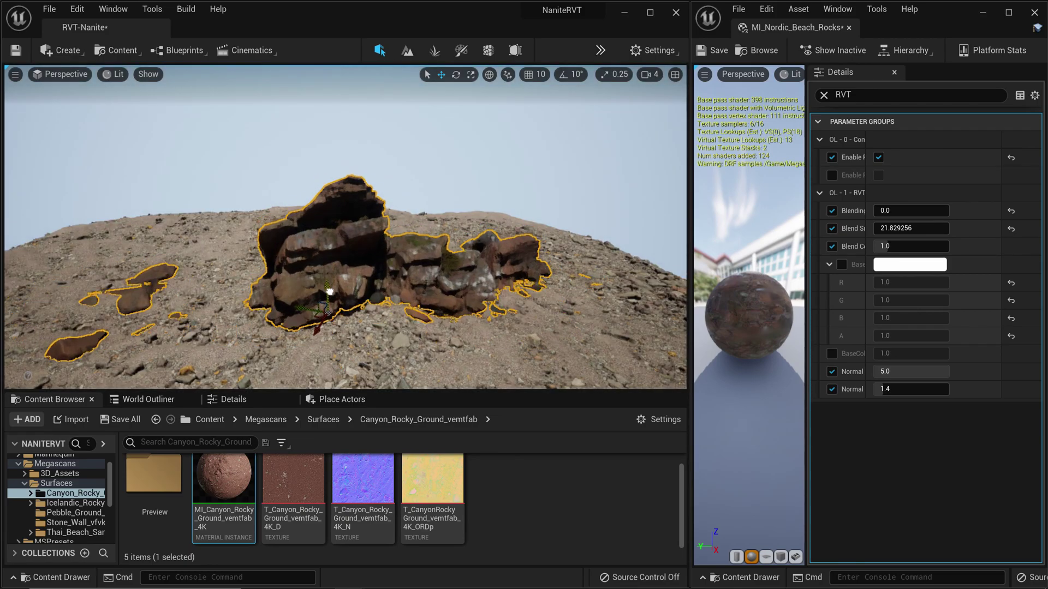
key(g)
right_drag(338, 302, 328, 314)
key(g)
drag(390, 219, 389, 206)
key(g)
right_drag(492, 115, 482, 116)
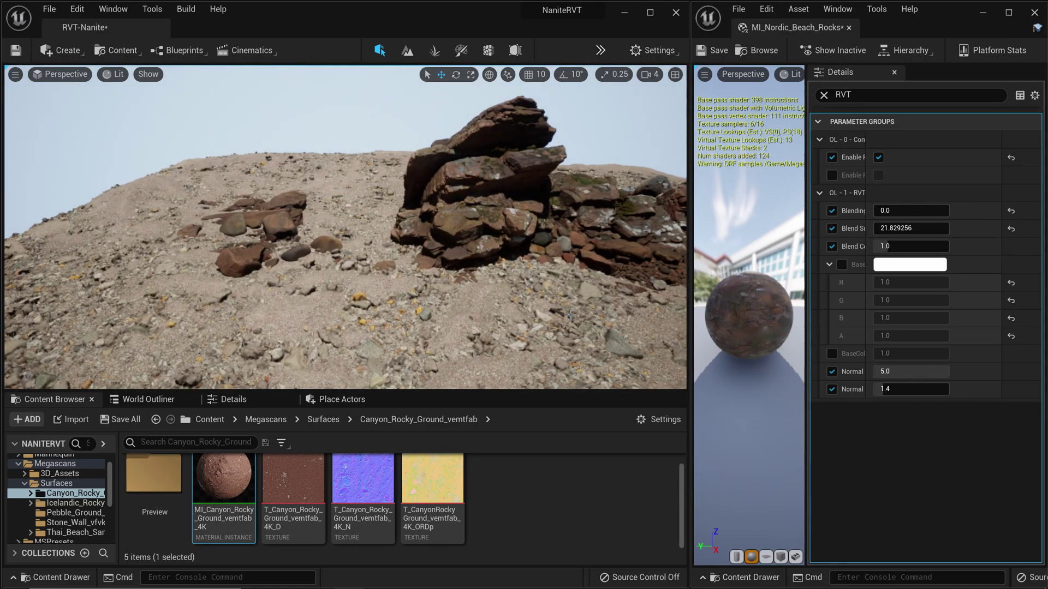
Compare the blending of the rock formations on the curved red ground and on the flat red ground plane.
right_drag(570, 315, 571, 315)
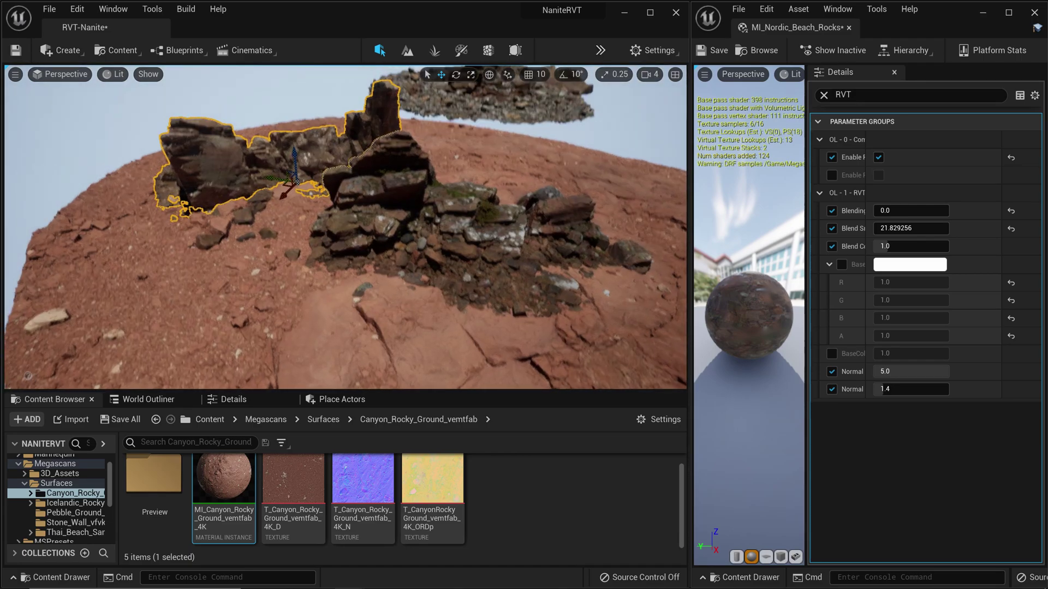
right_click(652, 304)
click(573, 154)
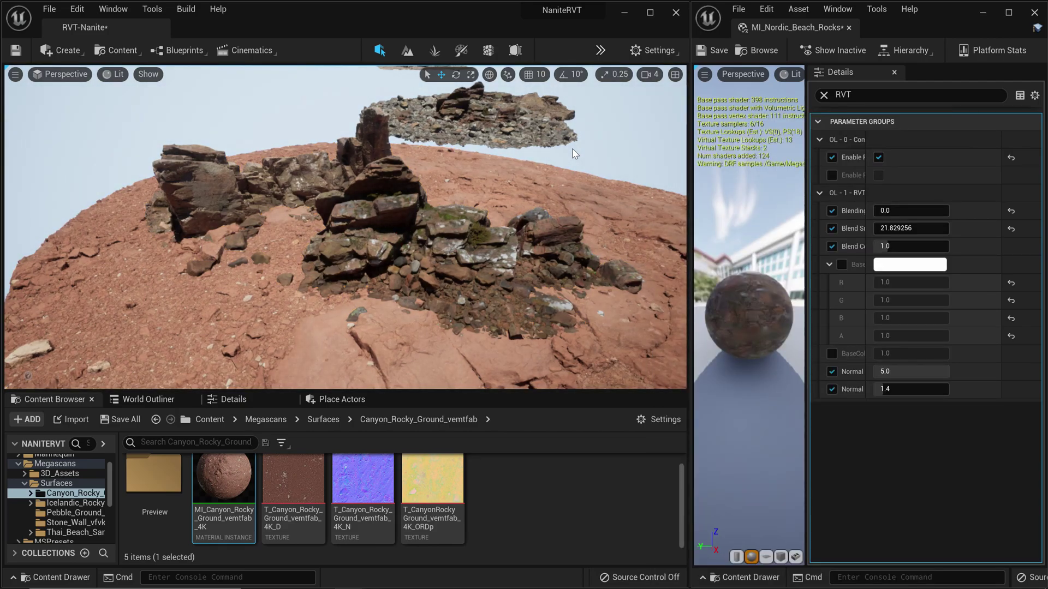
click(485, 299)
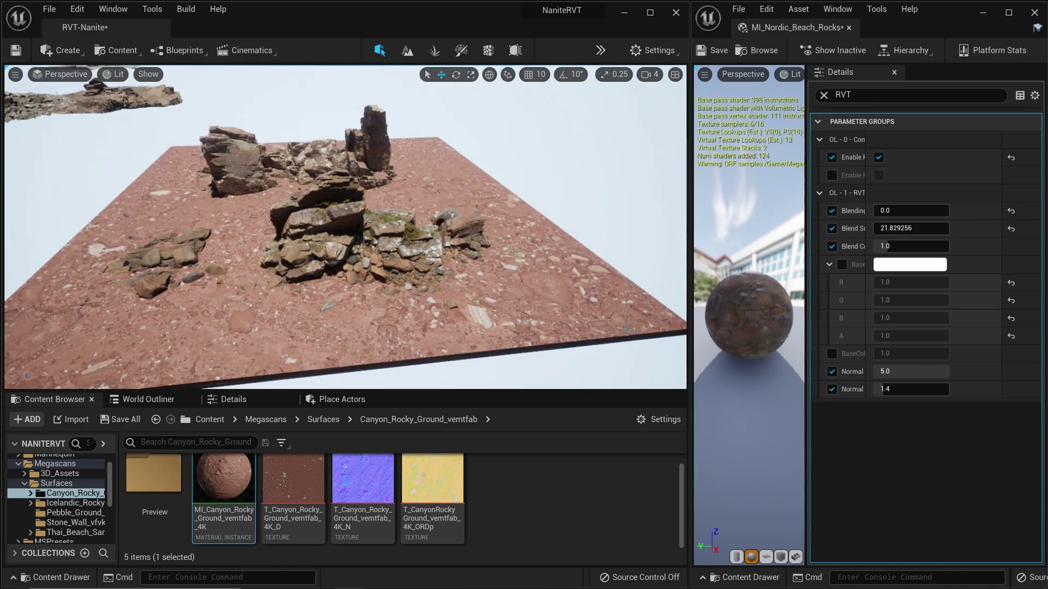
right_drag(485, 298, 437, 298)
mouse_move(473, 264)
right_down()
mouse_move(529, 264)
mouse_move(474, 264)
right_up()
click(474, 264)
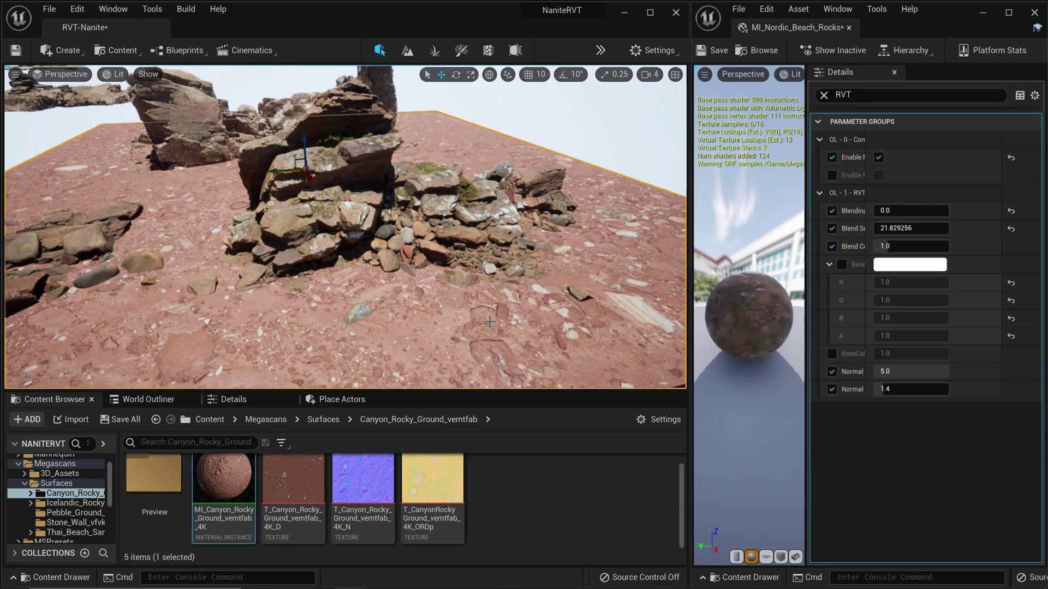
scroll(489, 321, up, 1)
scroll(461, 291, down, 1)
scroll(519, 219, up, 1)
mouse_move(520, 218)
right_down()
mouse_move(465, 235)
mouse_move(568, 223)
mouse_move(518, 218)
right_up()
Set the rock material instance's RVT Blending parameter to 1.0 and clear the ground plane selection.
click(895, 211)
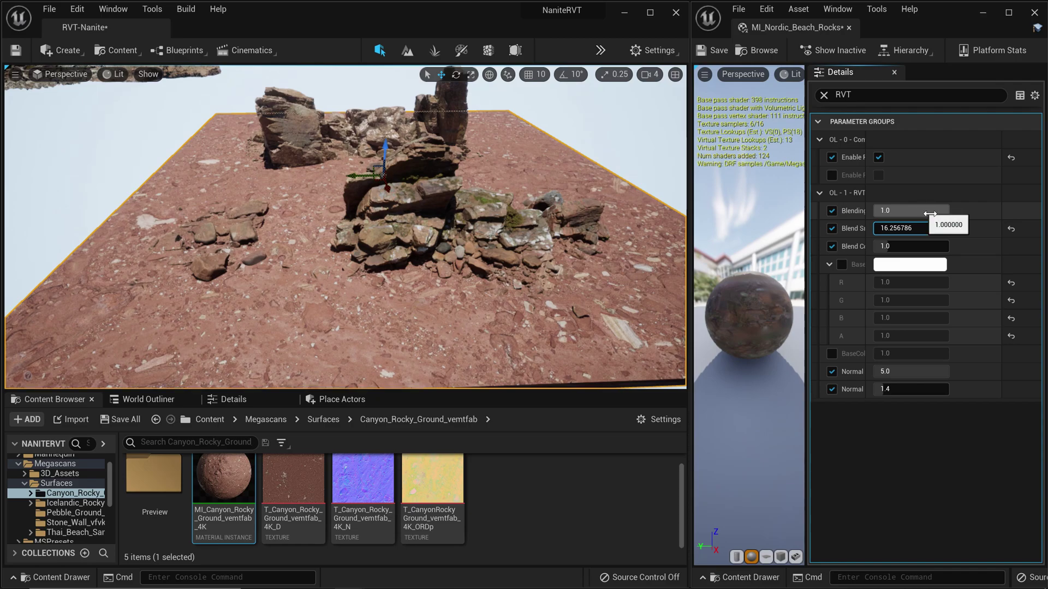
drag(922, 210, 949, 211)
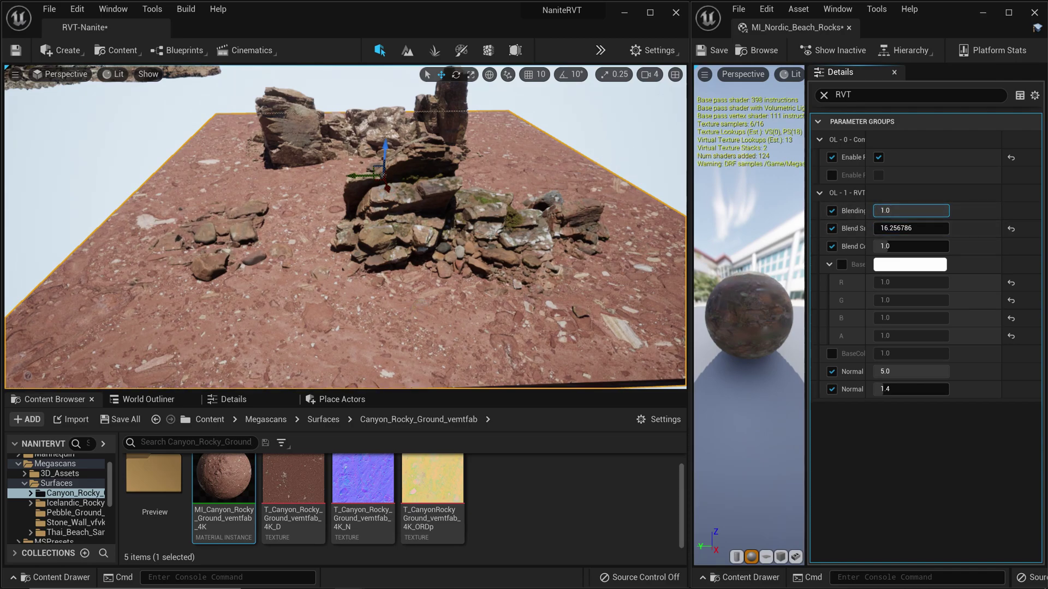
click(606, 165)
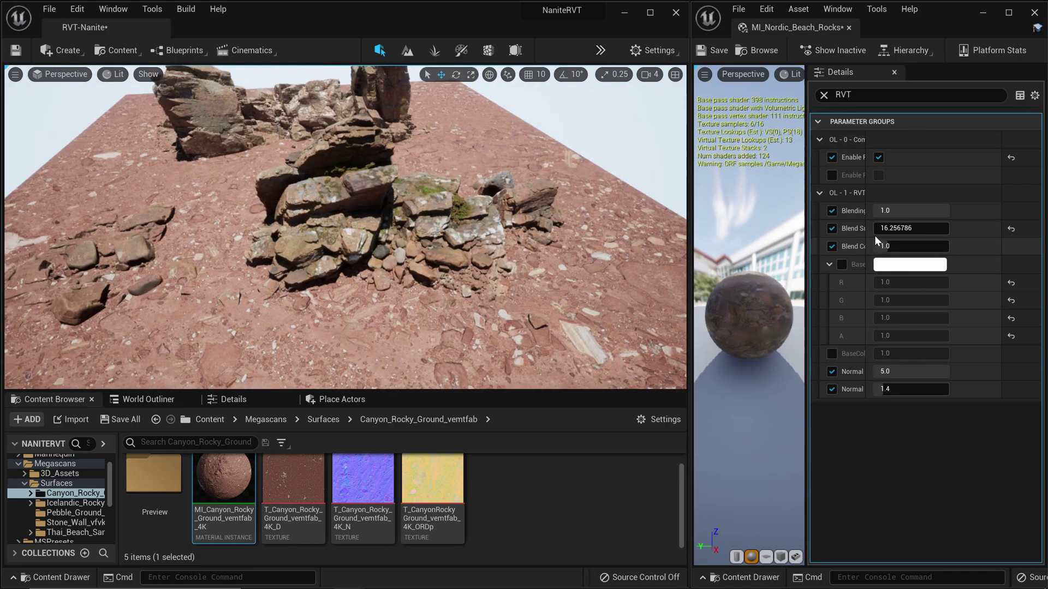
Raise the RVT blend parameter listed after Blending to about 40.78, and try different values for the last Normal parameter.
drag(895, 228, 928, 228)
drag(938, 389, 947, 389)
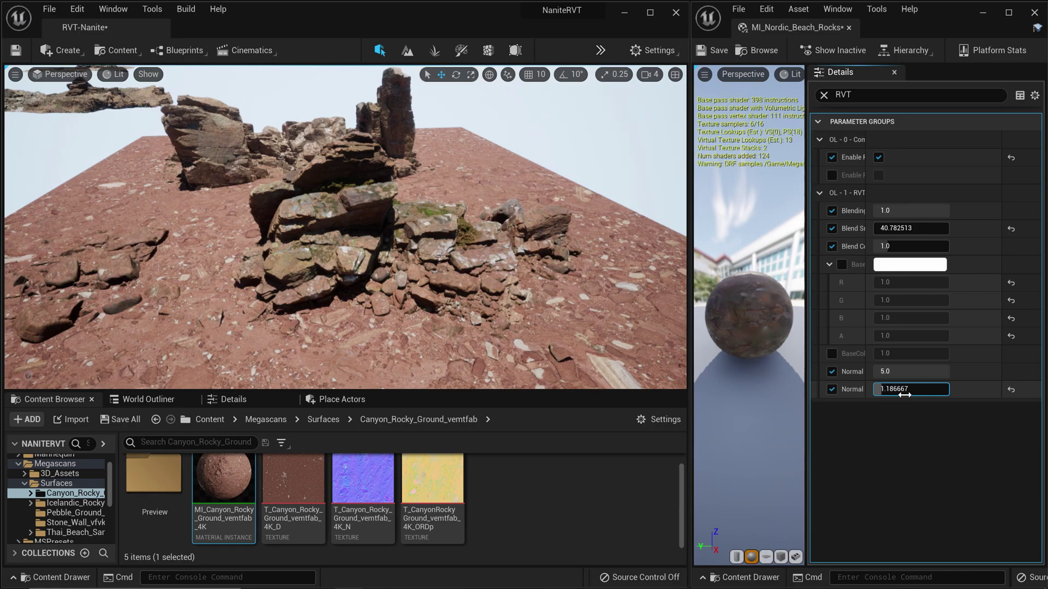
drag(903, 394, 918, 395)
Vary the RVT Blending parameter to compare the rock blending, and return it to 1.0.
mouse_move(912, 211)
mouse_down()
mouse_move(835, 211)
mouse_move(910, 210)
mouse_up()
scroll(435, 248, down, 3)
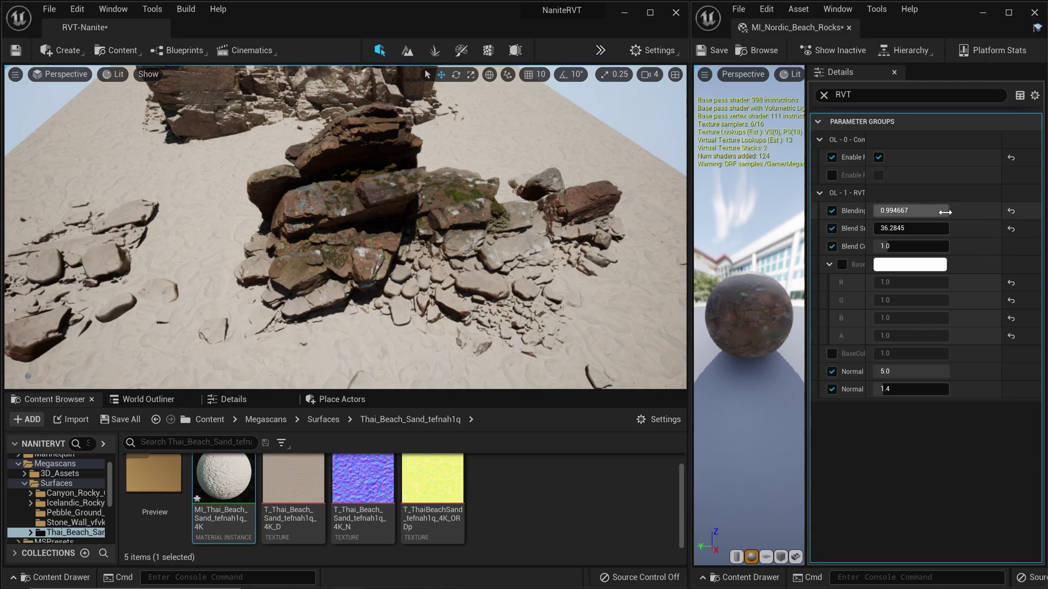
drag(945, 212, 960, 212)
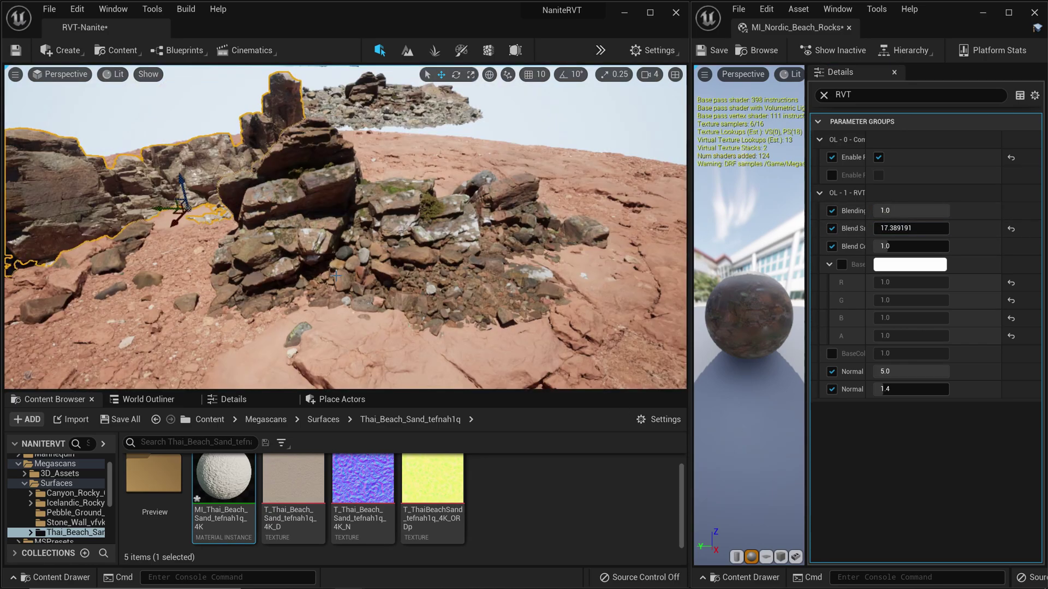
Inspect the blended rock formations on the curved red ground up close and from a distance.
scroll(331, 263, down, 5)
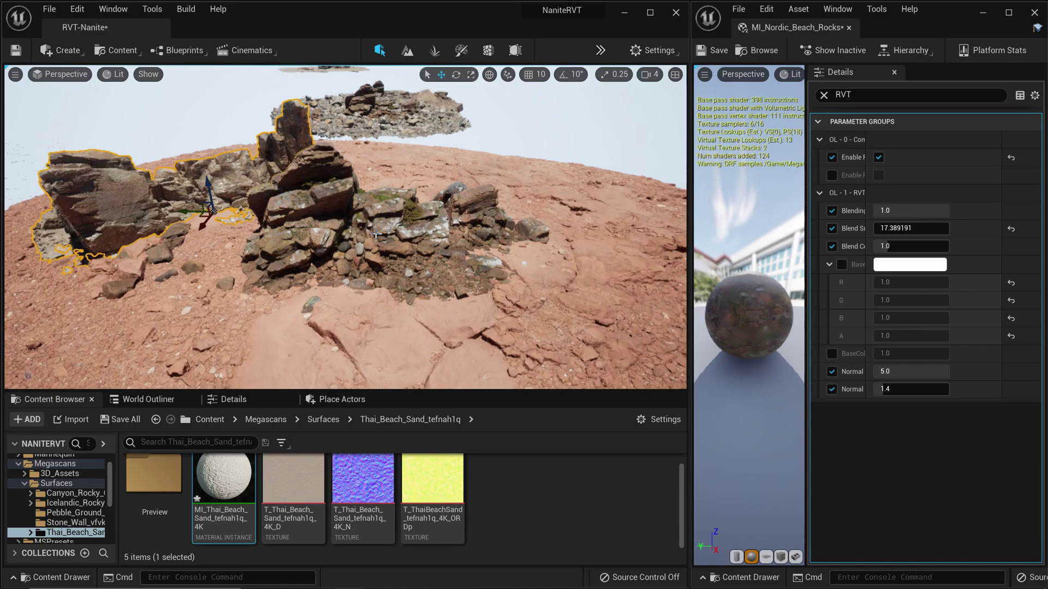
scroll(326, 252, up, 2)
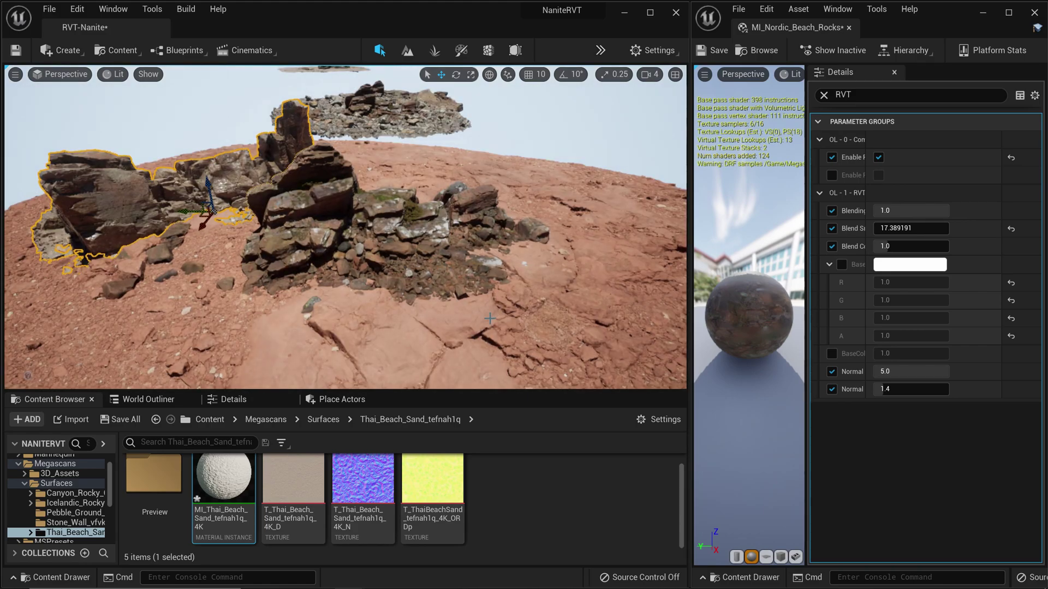
click(527, 210)
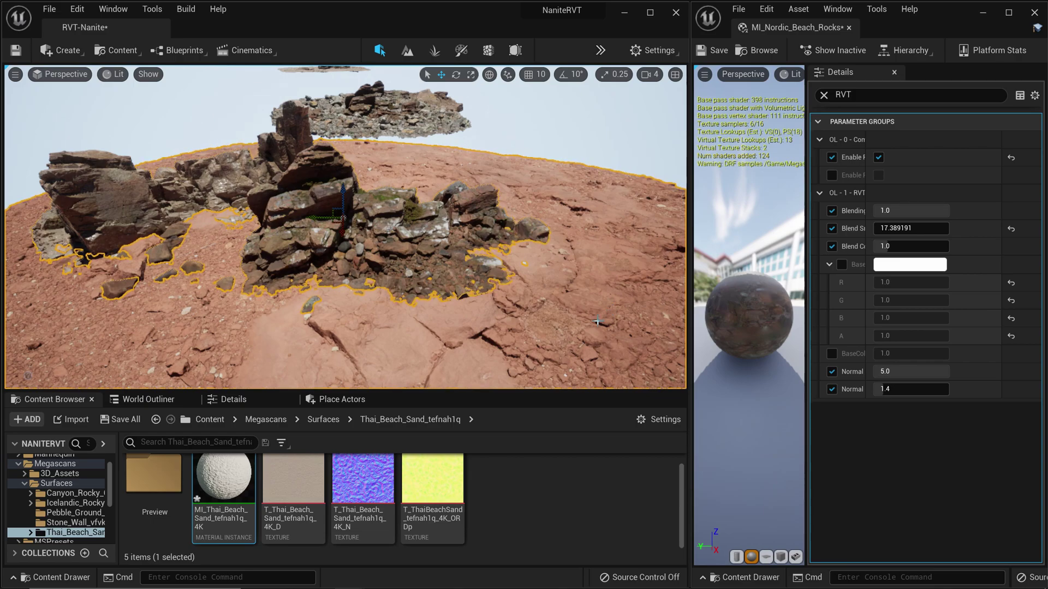
scroll(597, 322, up, 2)
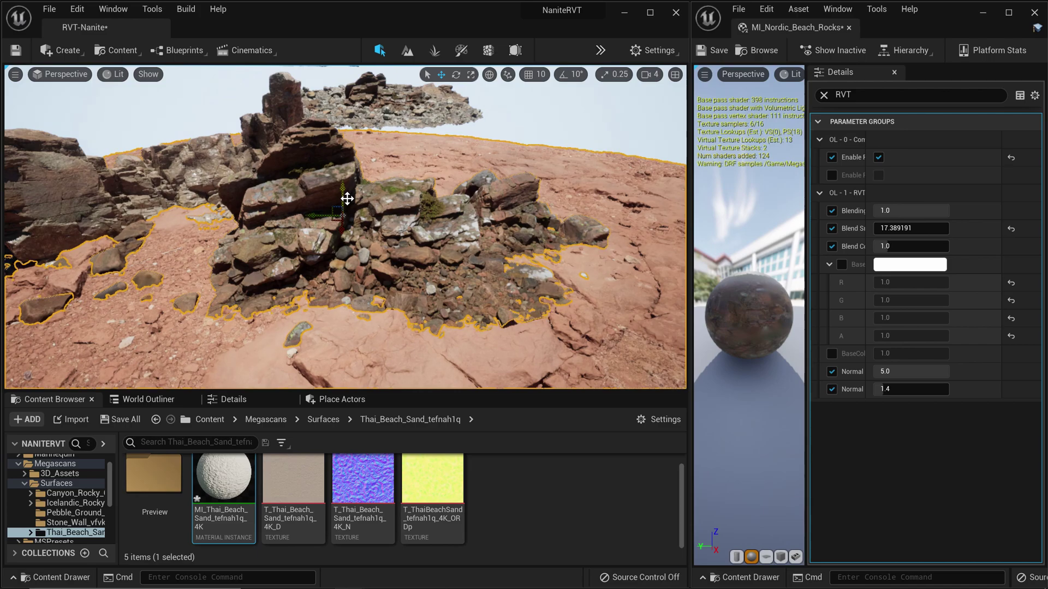
click(534, 128)
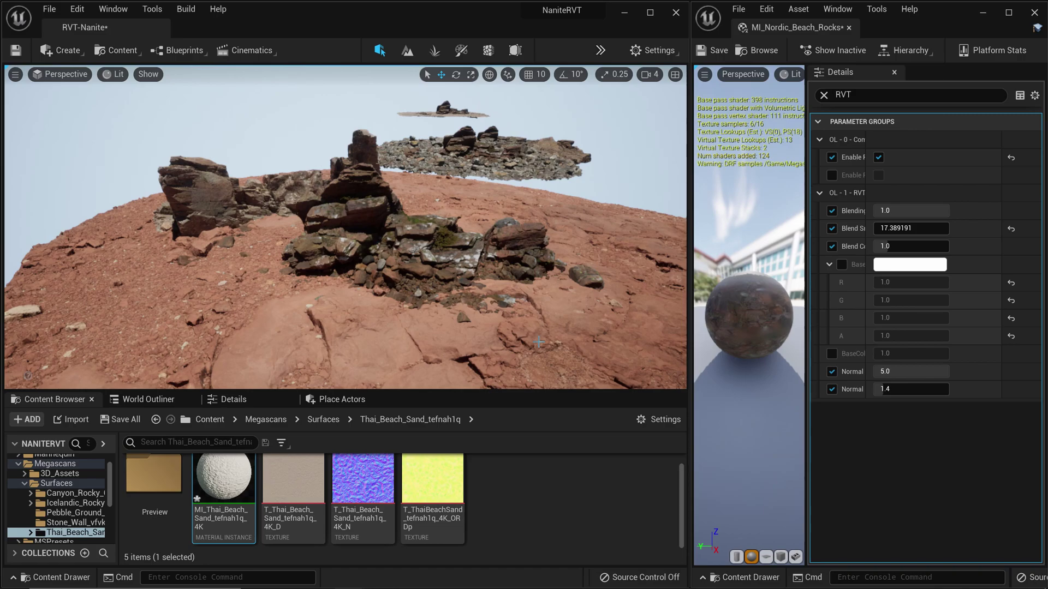
scroll(541, 340, down, 3)
click(544, 342)
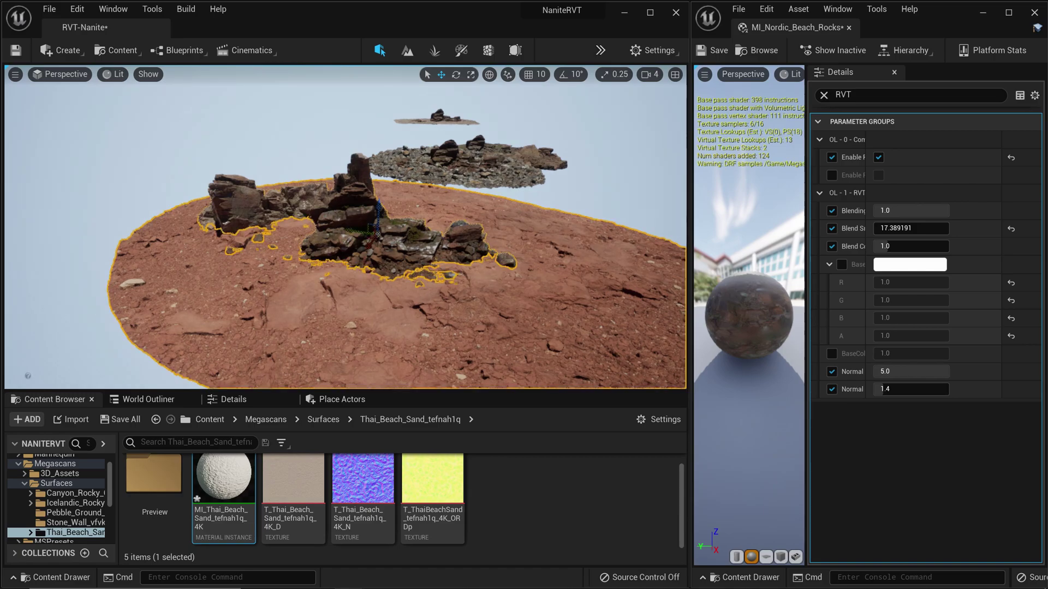
Compare how the rocks blend into the curved red ground and into the square sand ground.
right_drag(544, 342, 560, 322)
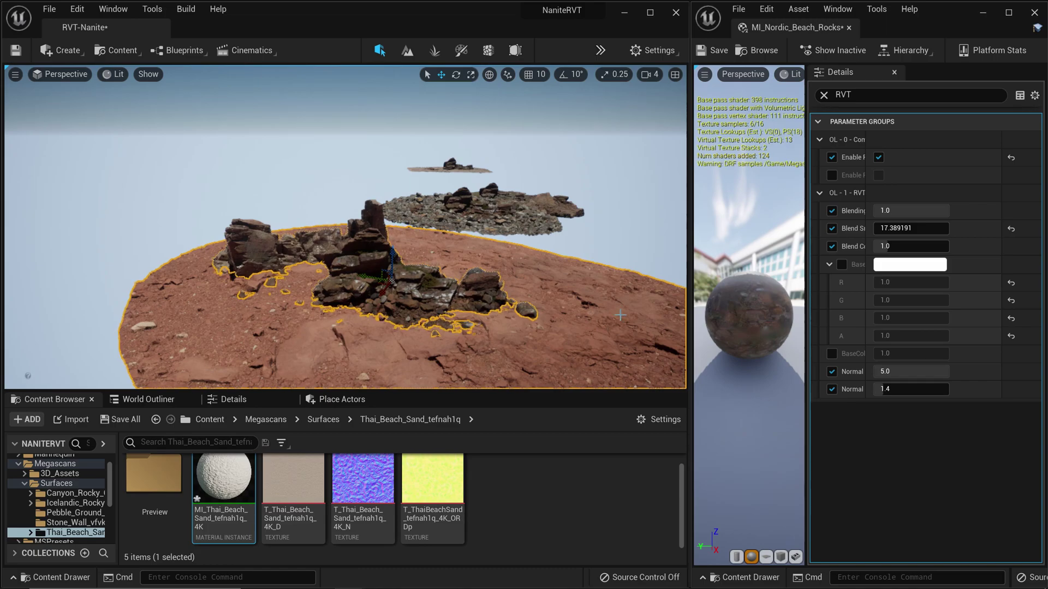
scroll(620, 315, up, 2)
scroll(620, 315, down, 1)
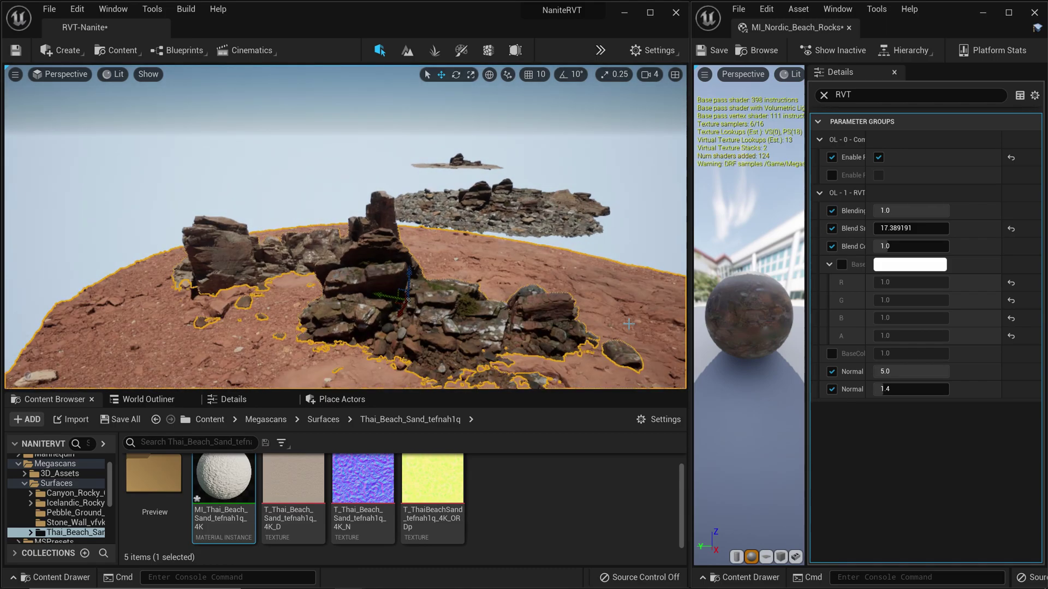
scroll(621, 315, down, 1)
scroll(621, 315, up, 1)
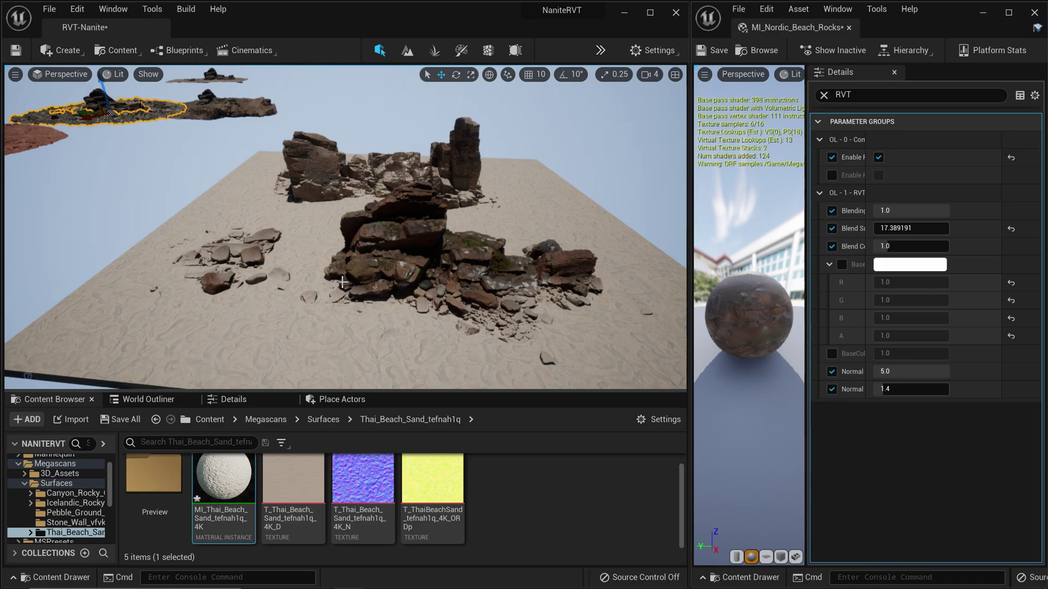
scroll(355, 311, up, 3)
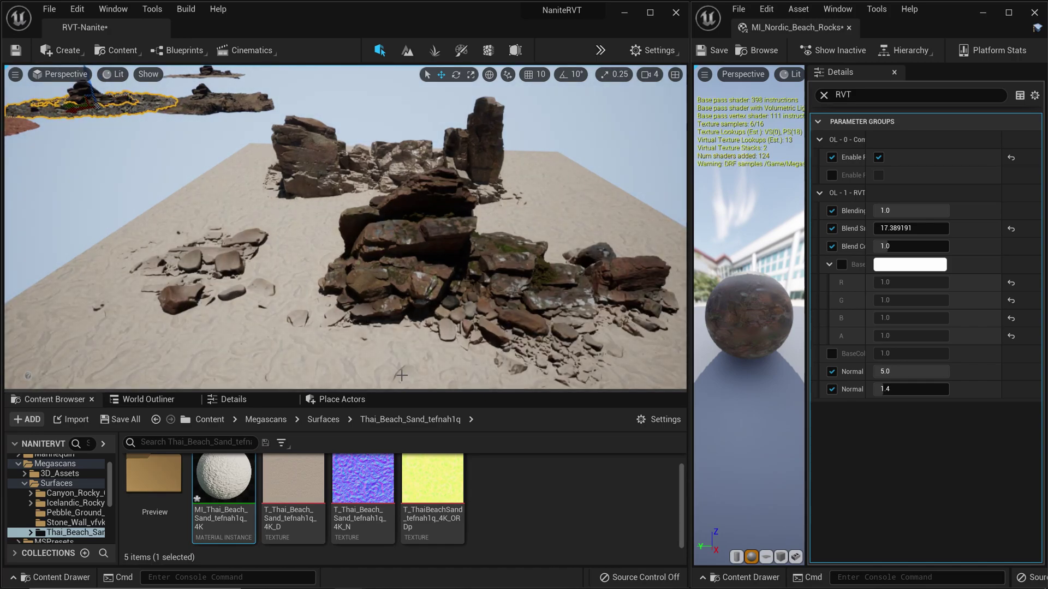
scroll(404, 374, down, 2)
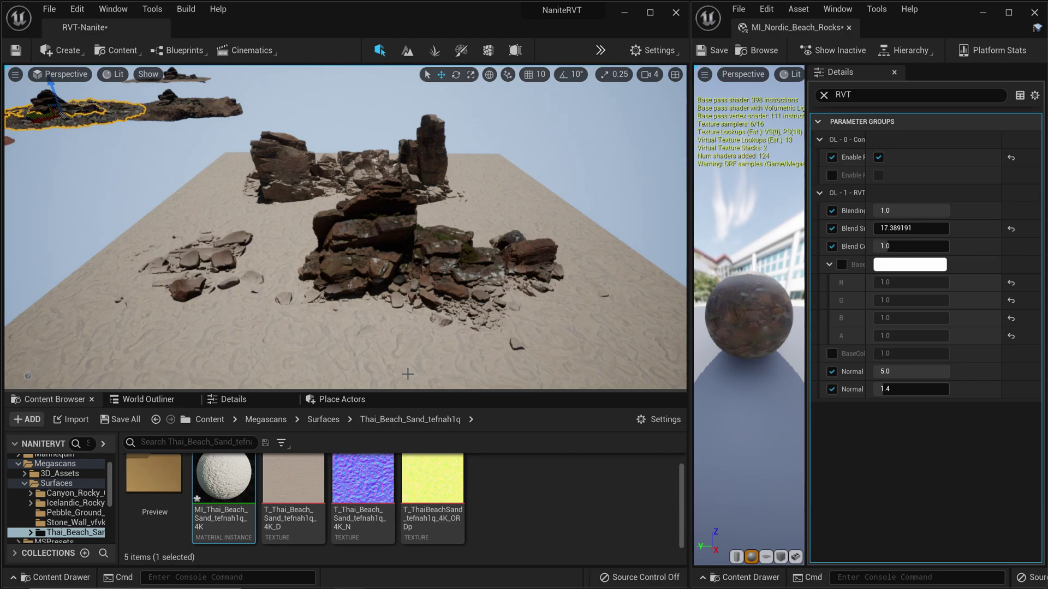
Select the front rock formation on the red ground and bring it into close view.
right_drag(388, 320, 272, 289)
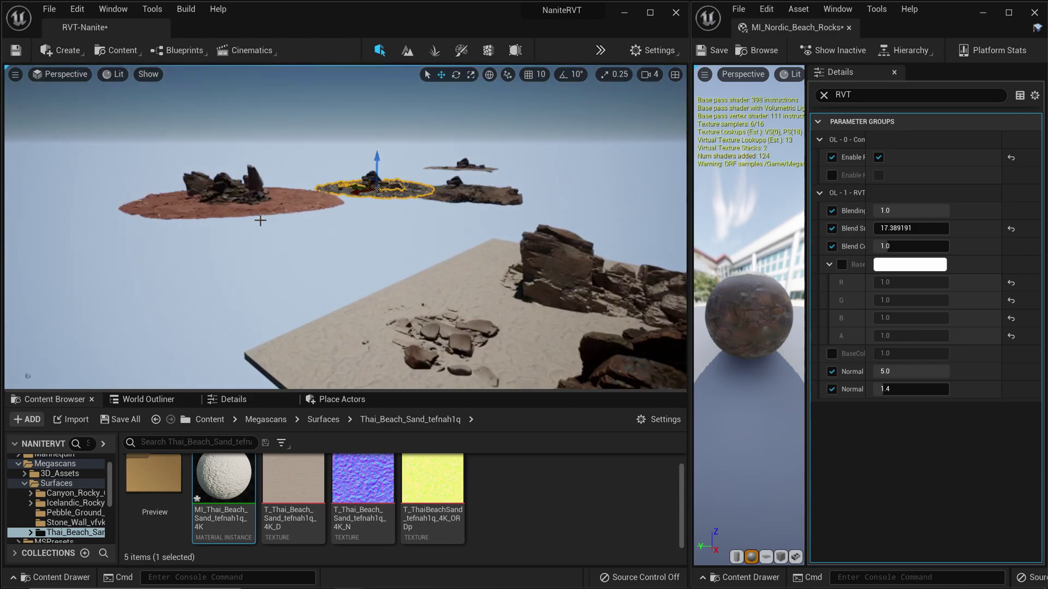
click(243, 199)
right_drag(244, 199, 314, 260)
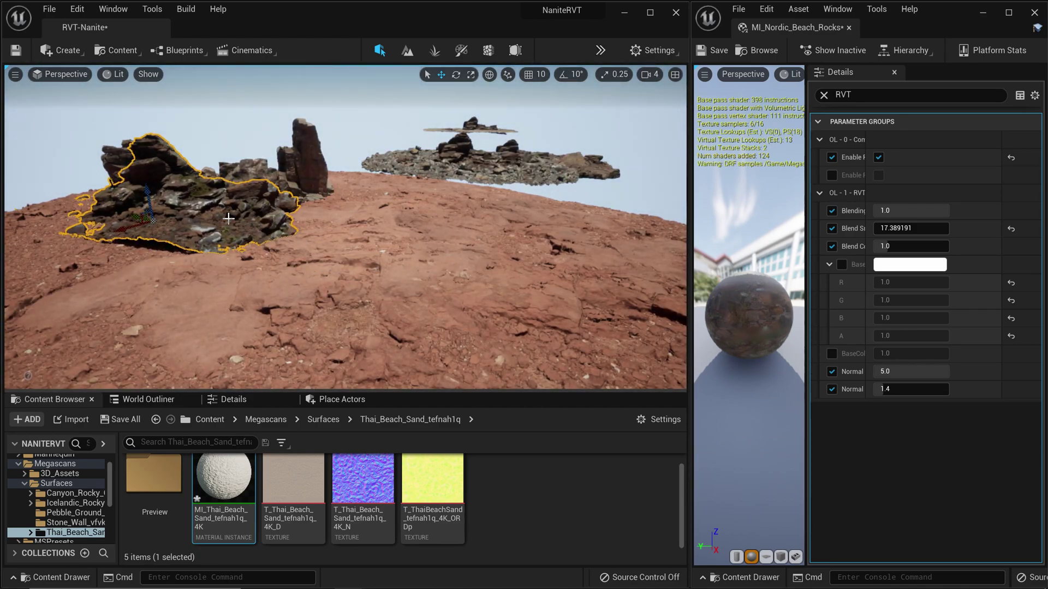